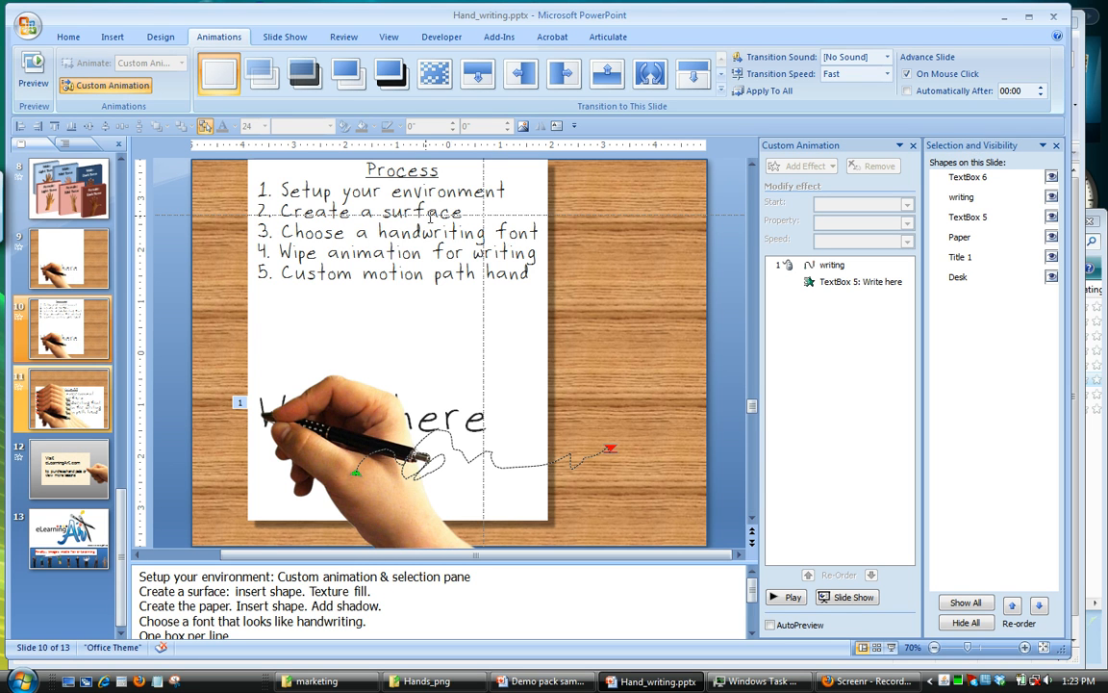
- Hide the hand picture named writing so that the Write here text on the paper is uncovered
click(627, 198)
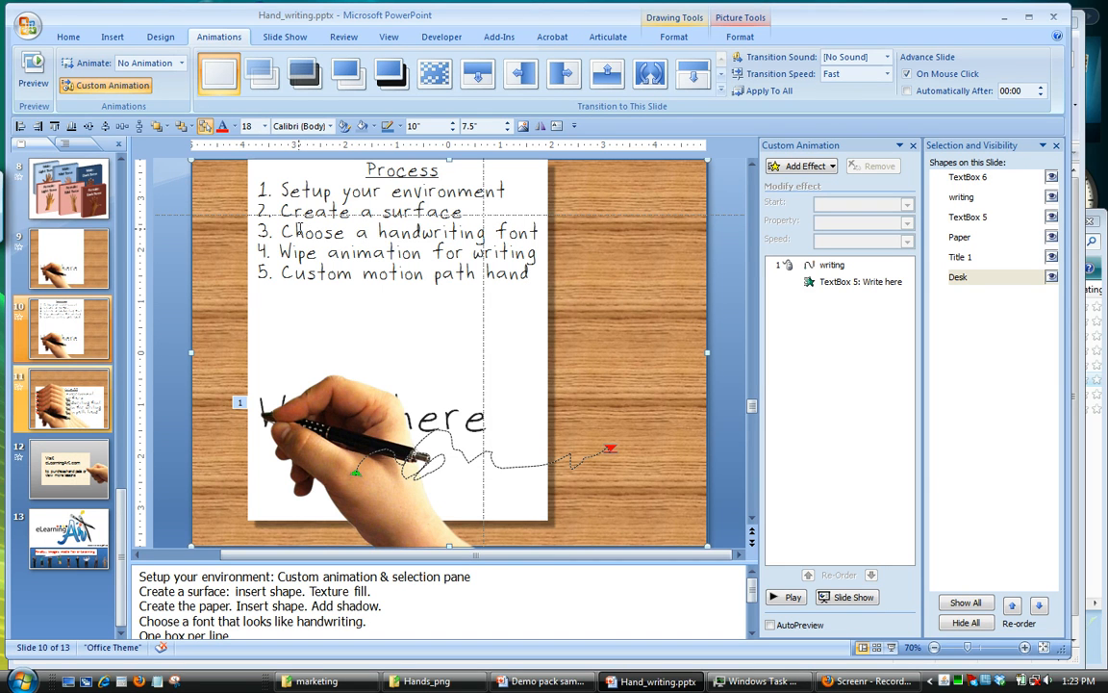
click(375, 233)
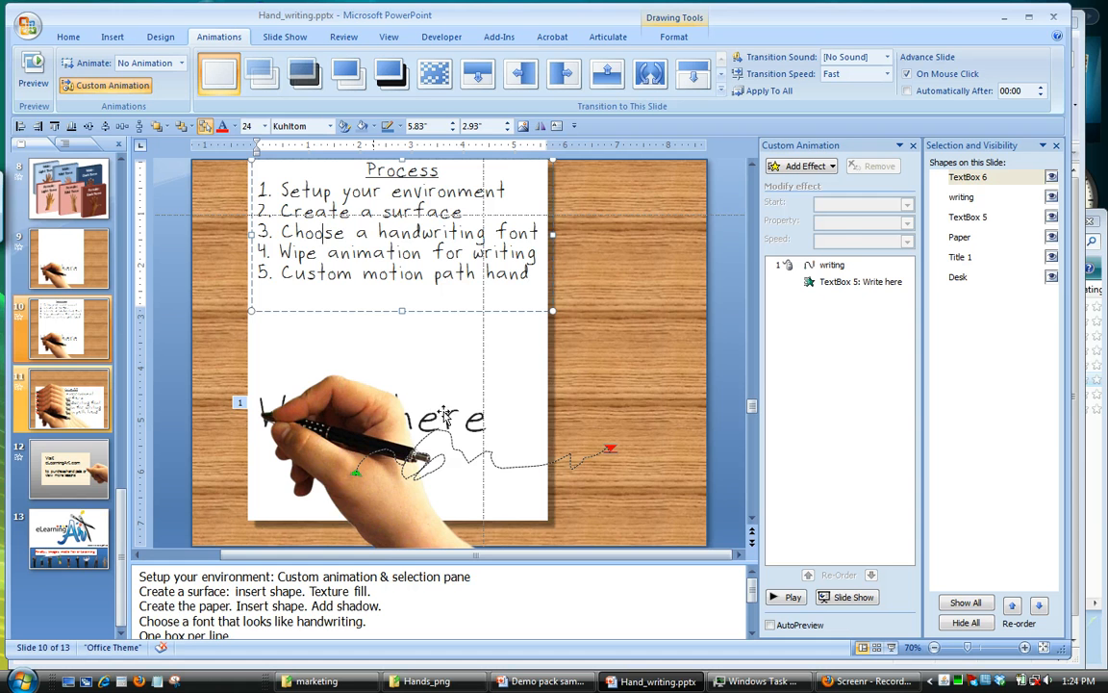
click(400, 374)
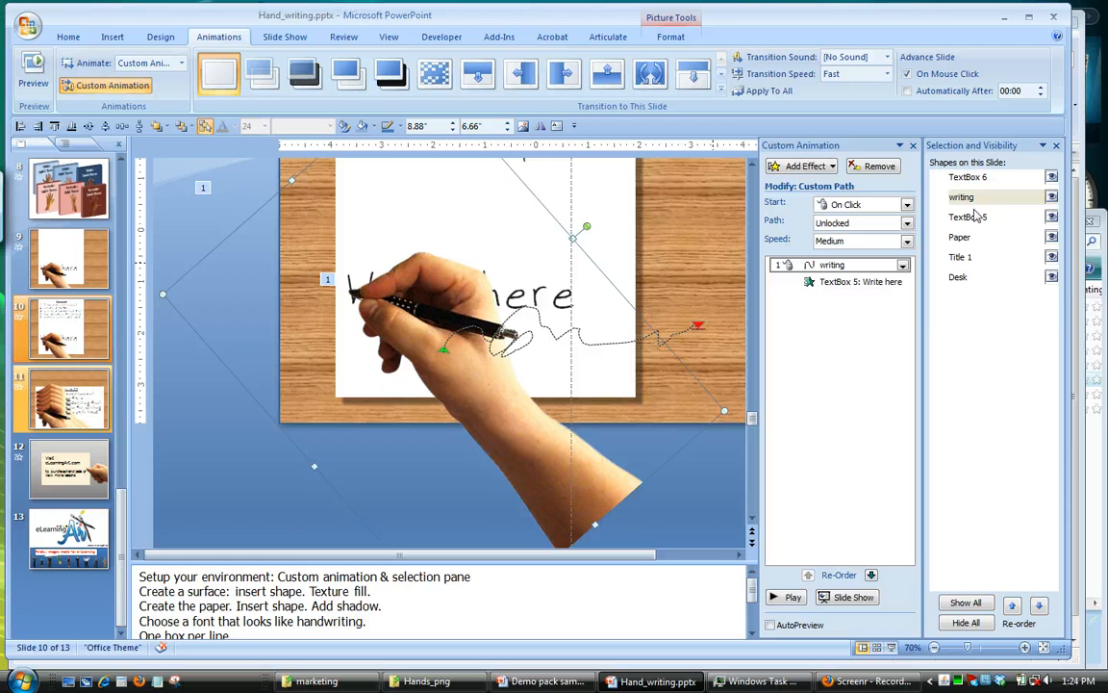
click(1051, 196)
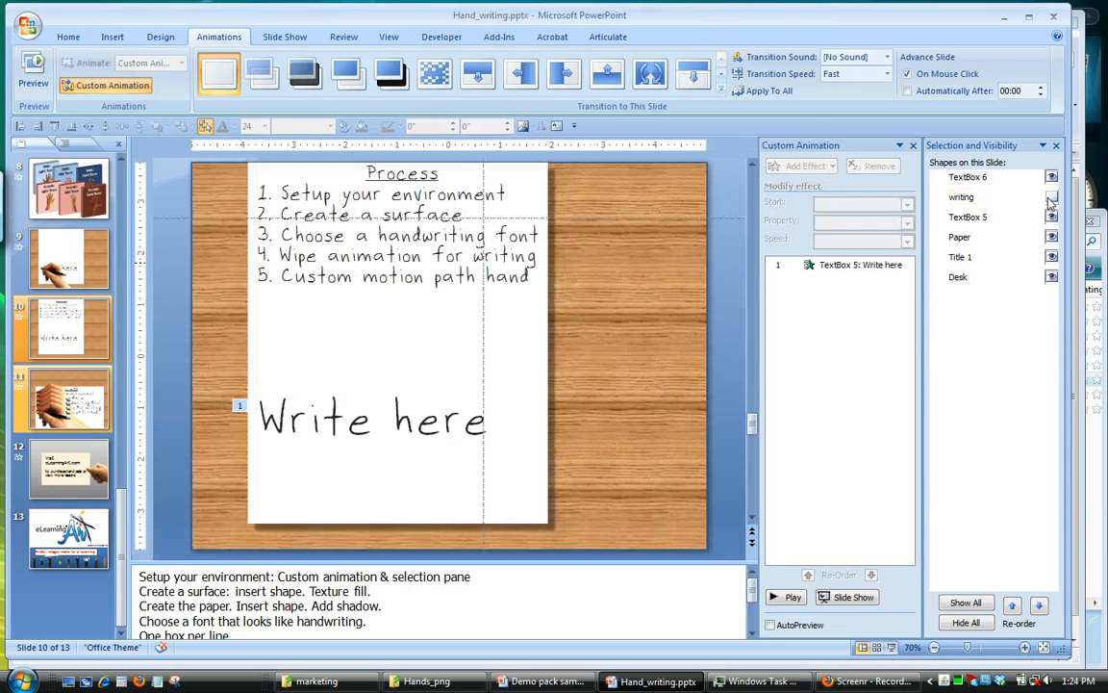
- Examine the Wipe entrance effect on the Write here text box, including its start, direction and speed, and preview it
click(350, 420)
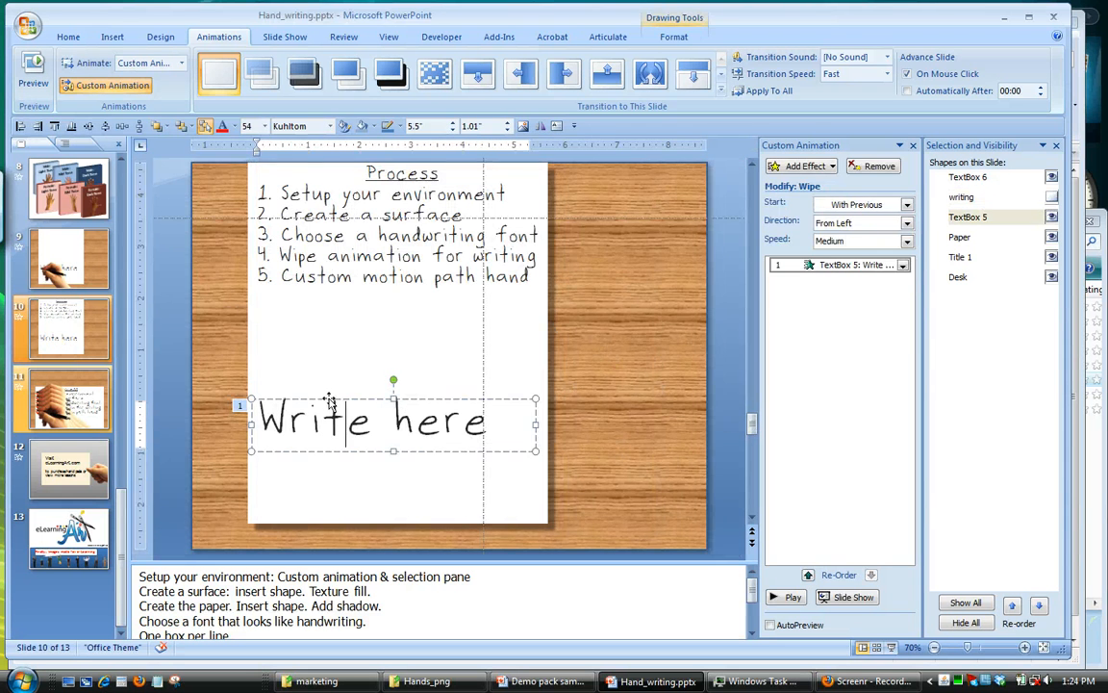
drag(255, 421, 448, 420)
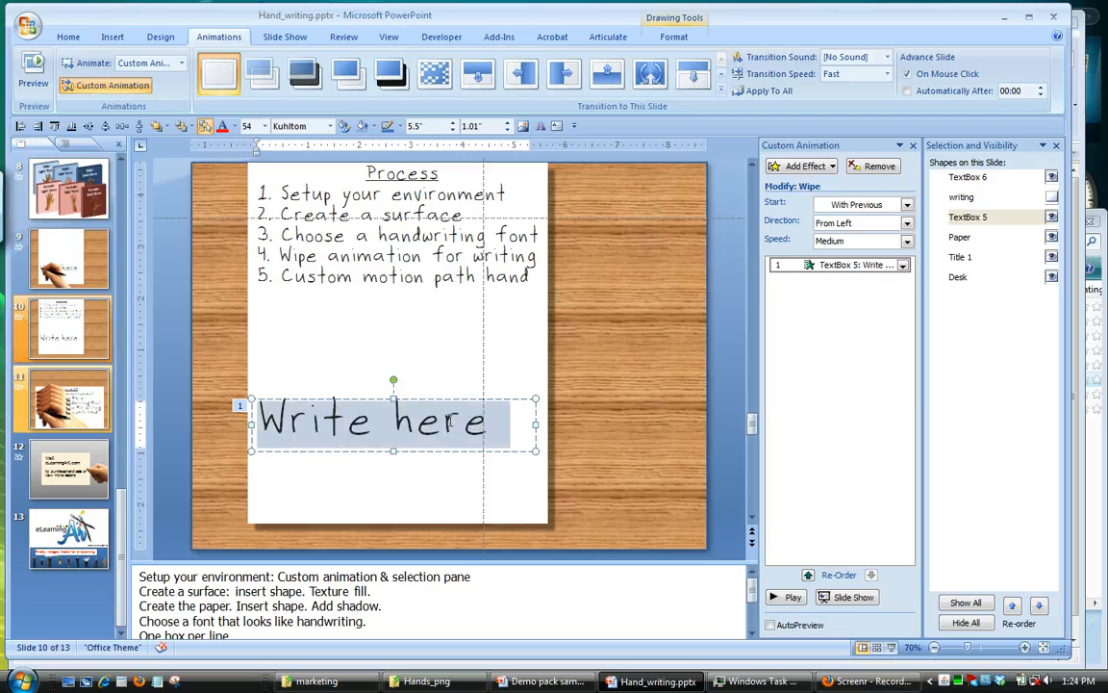
click(428, 399)
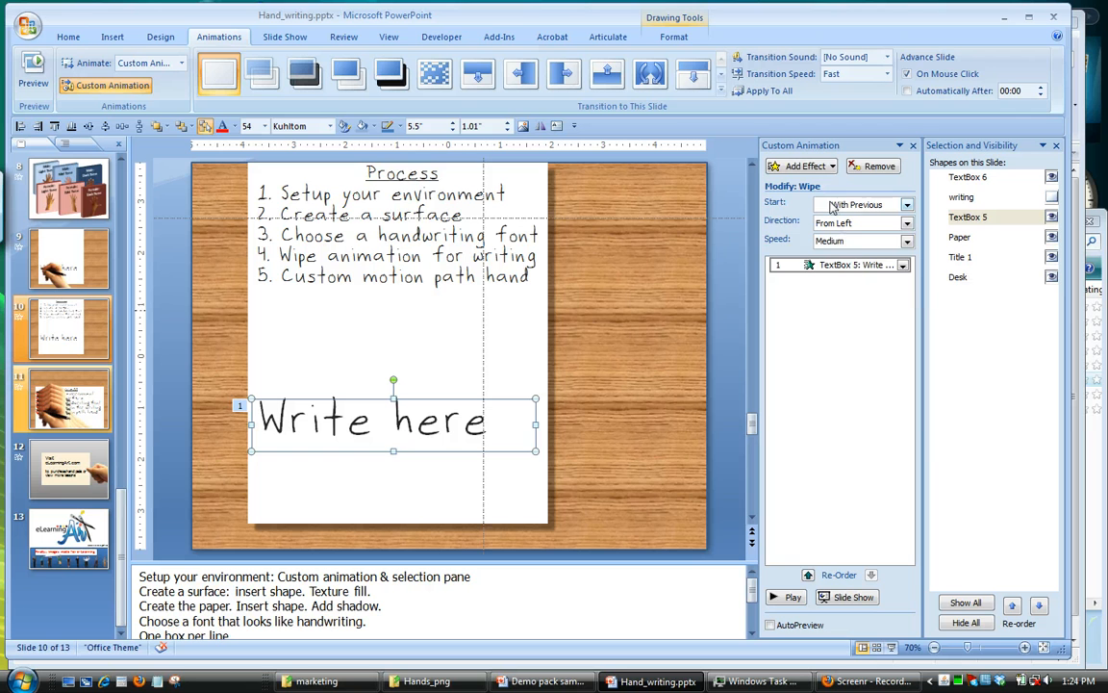
click(846, 264)
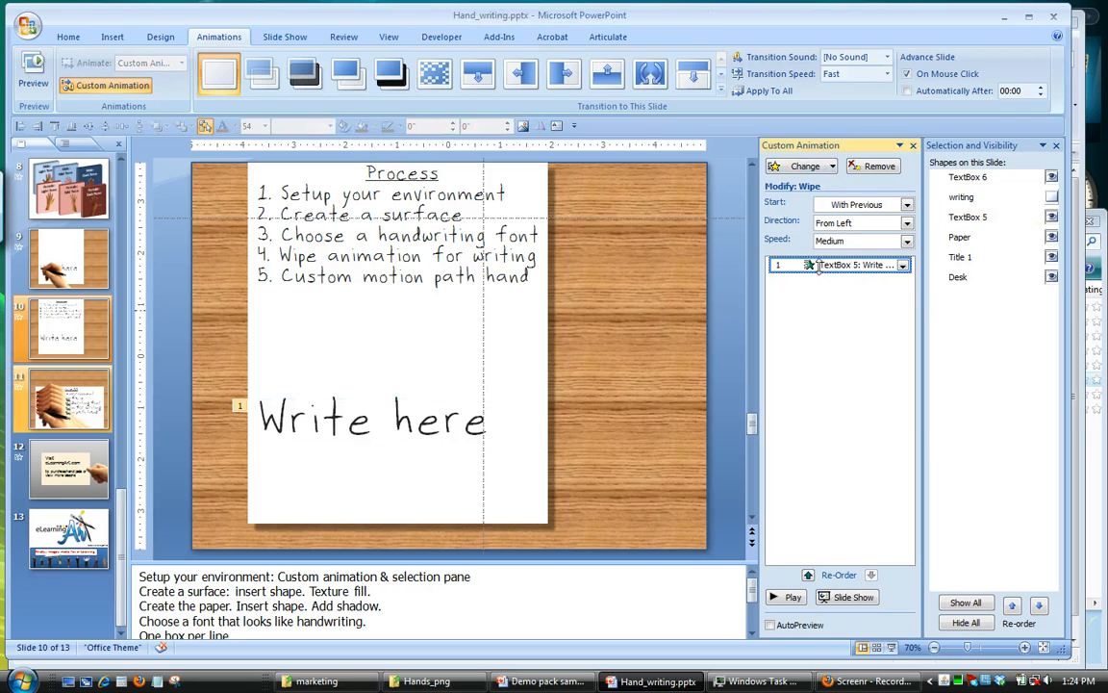
click(835, 167)
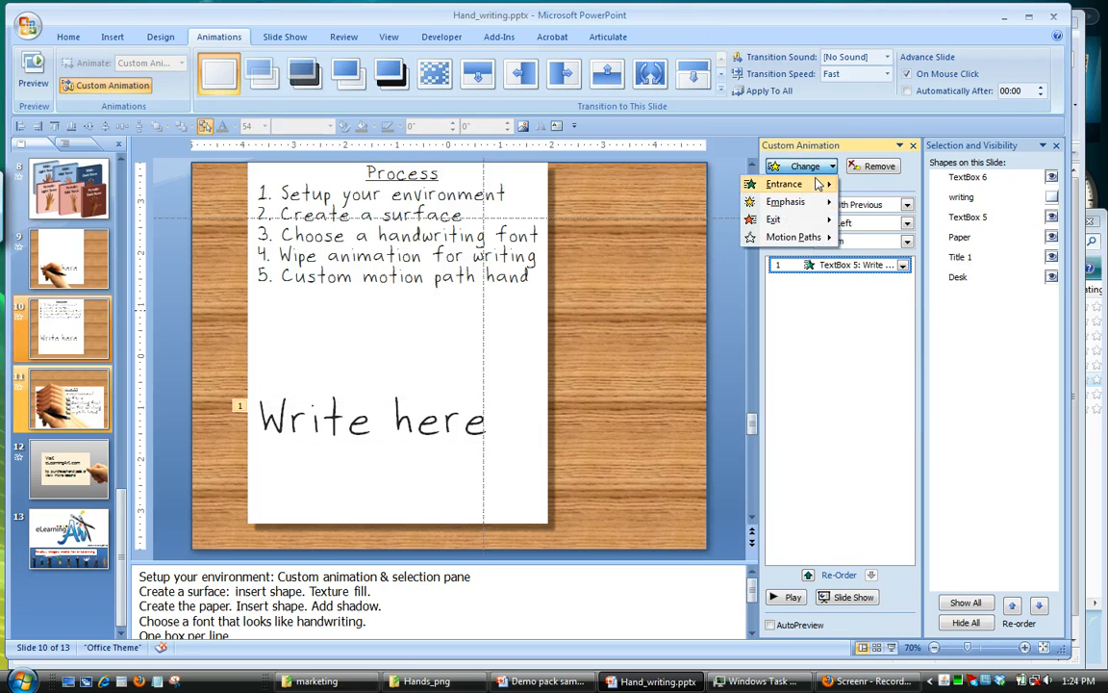
mouse_move(816, 184)
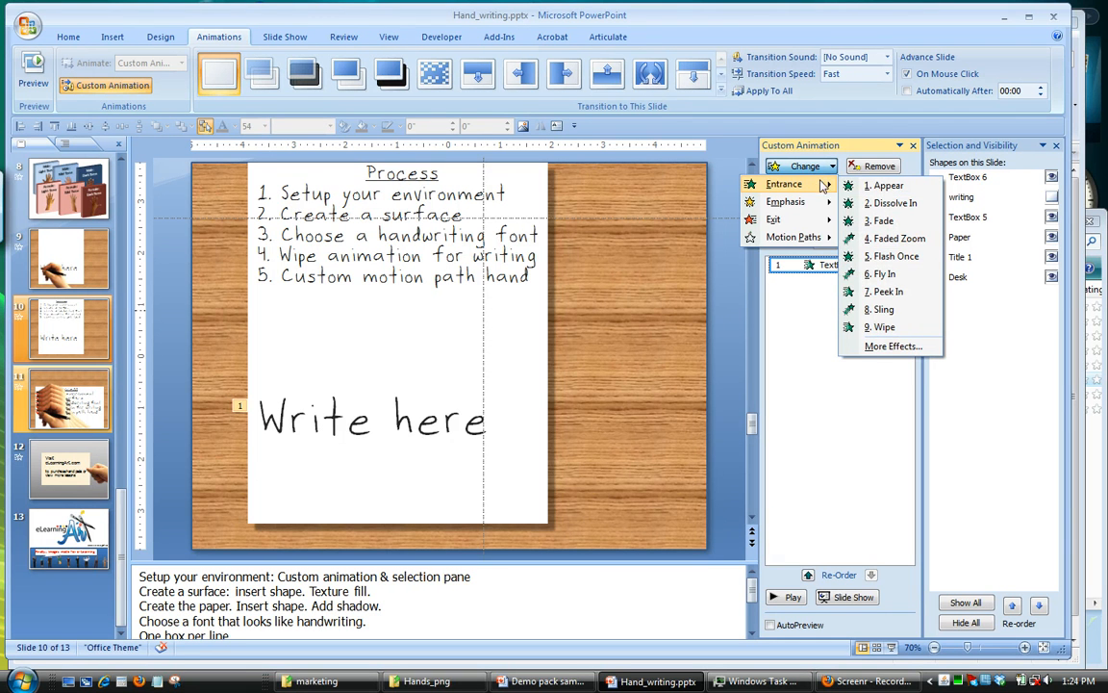
click(810, 332)
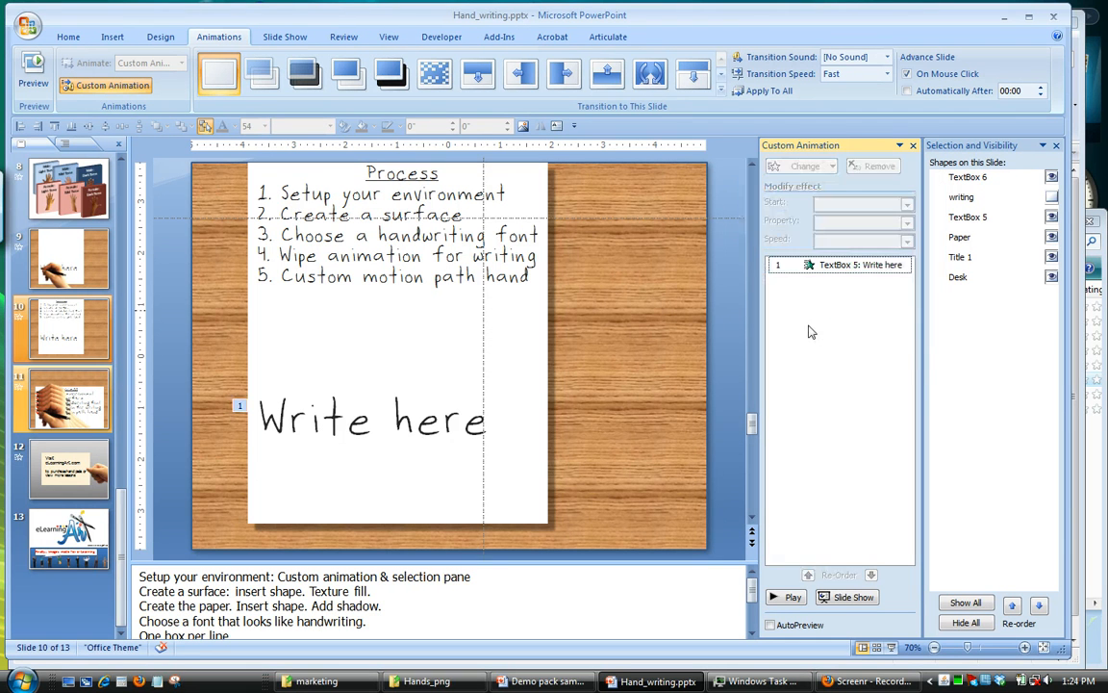
click(840, 266)
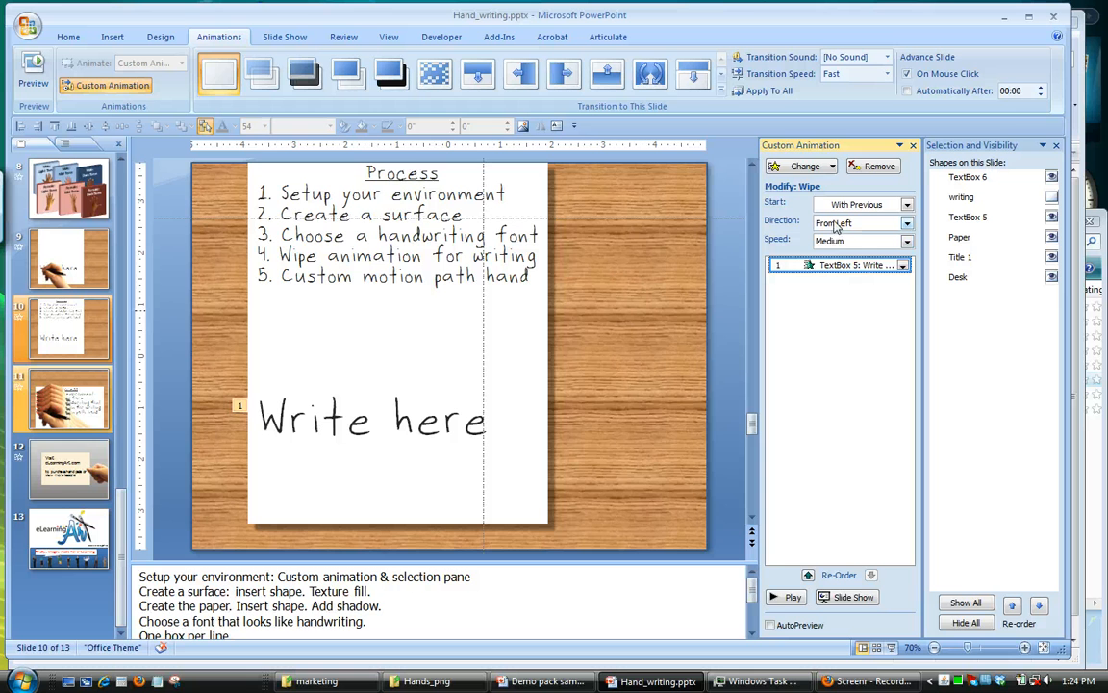
click(786, 598)
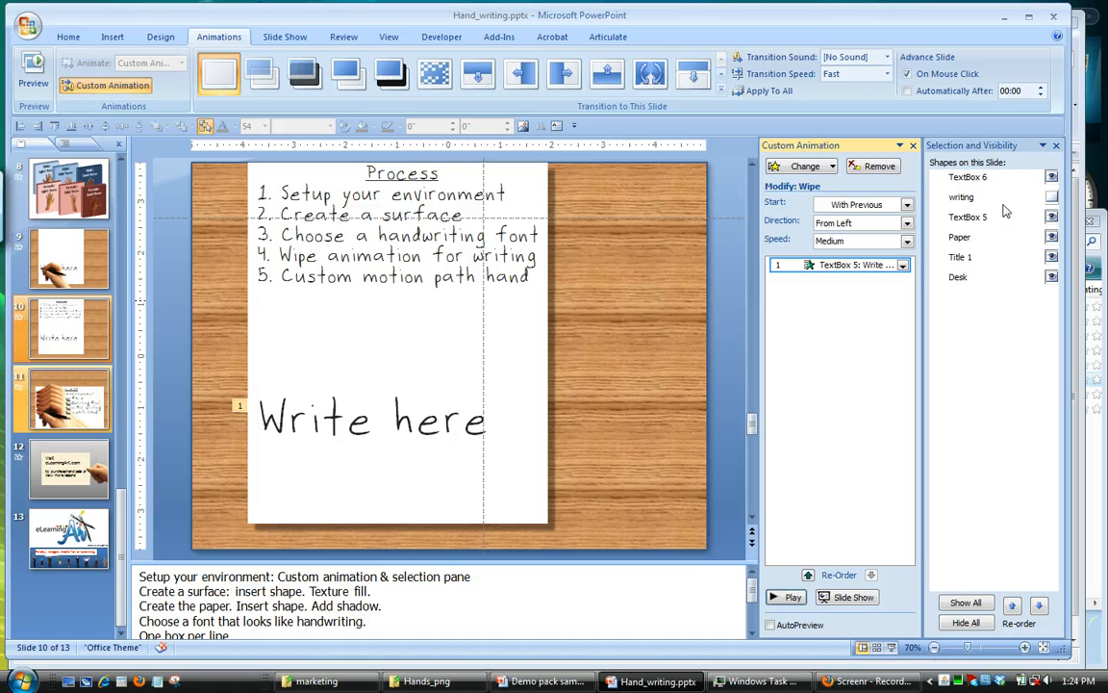
- Show the hand picture, hide the Write here text box, and preview the hand's motion on its own
click(1052, 197)
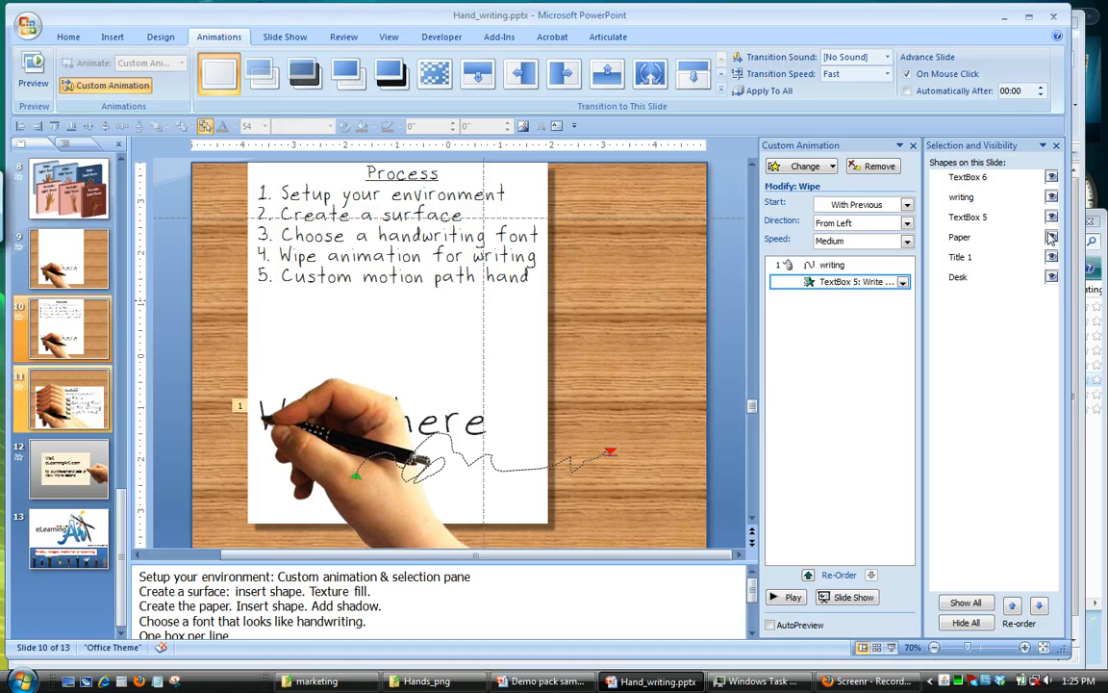
click(1052, 218)
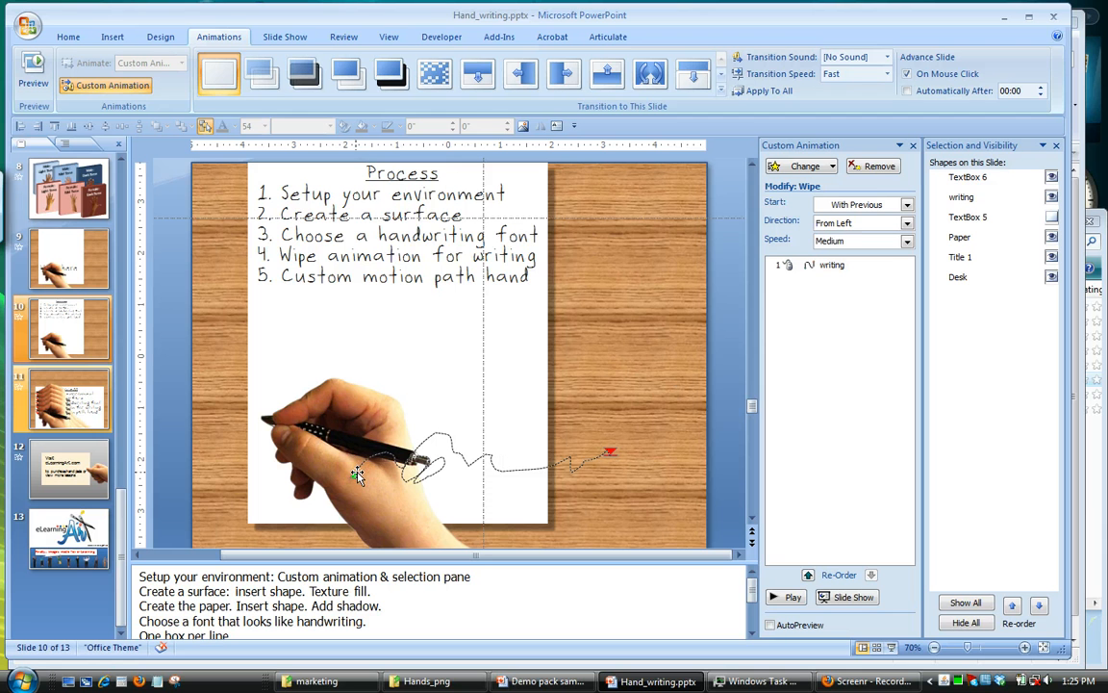
click(787, 598)
- Replace the hand's motion path with a custom Scribble path drawn in wavy writing strokes across the paper, and preview it
click(445, 423)
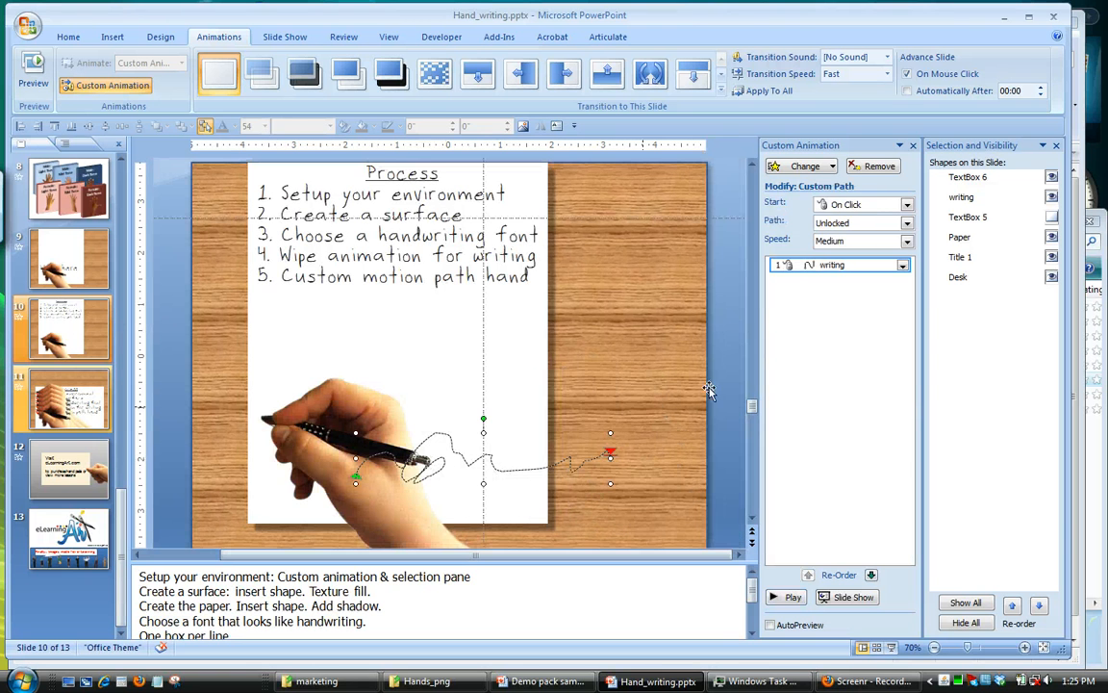
key(Delete)
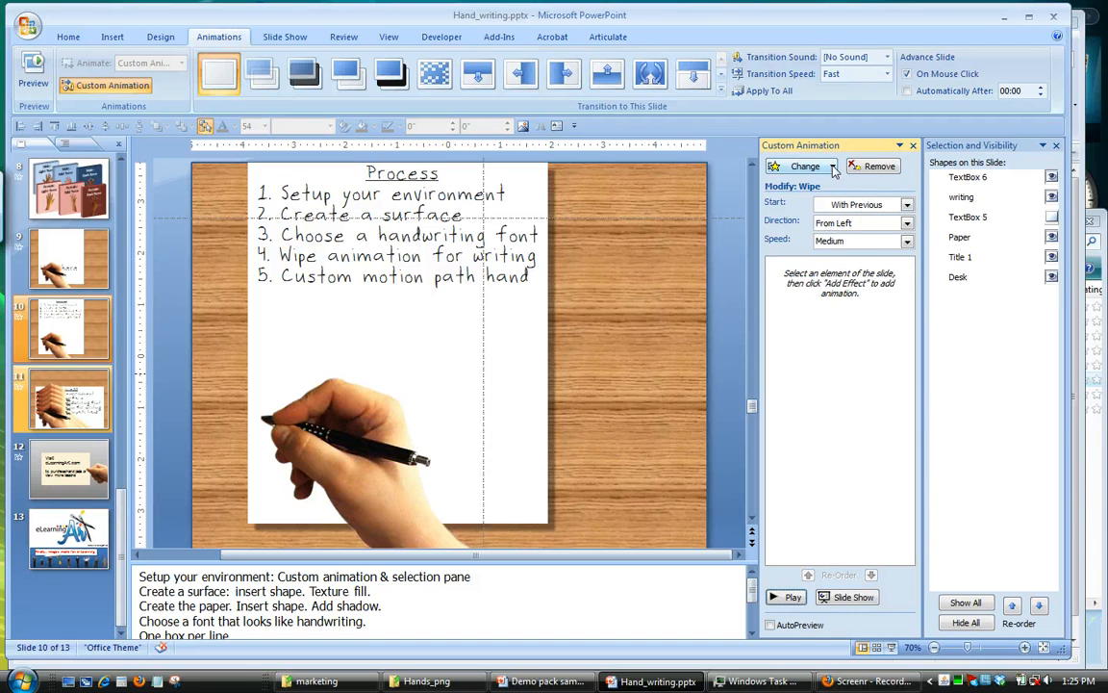
click(490, 433)
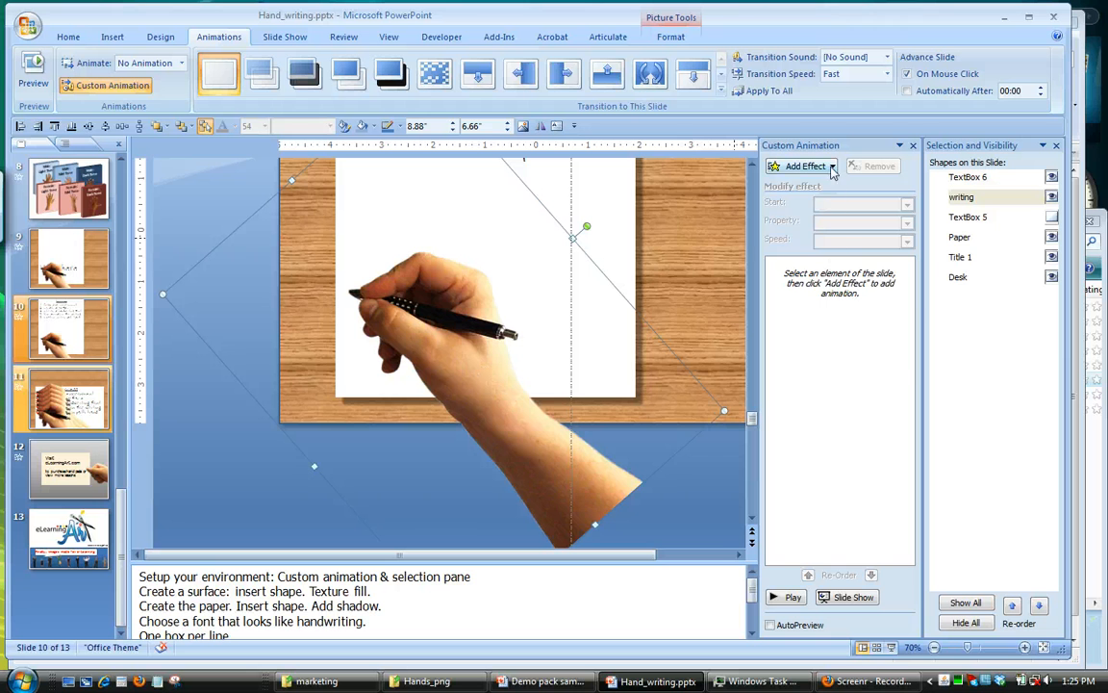
click(833, 168)
mouse_move(813, 237)
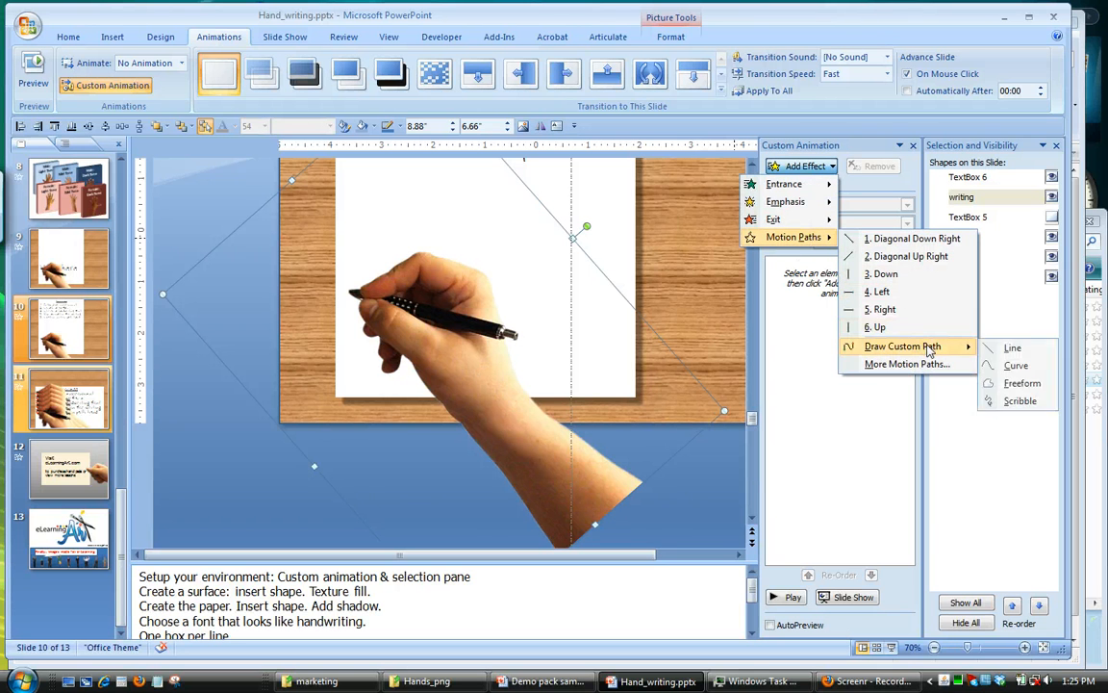
click(1002, 403)
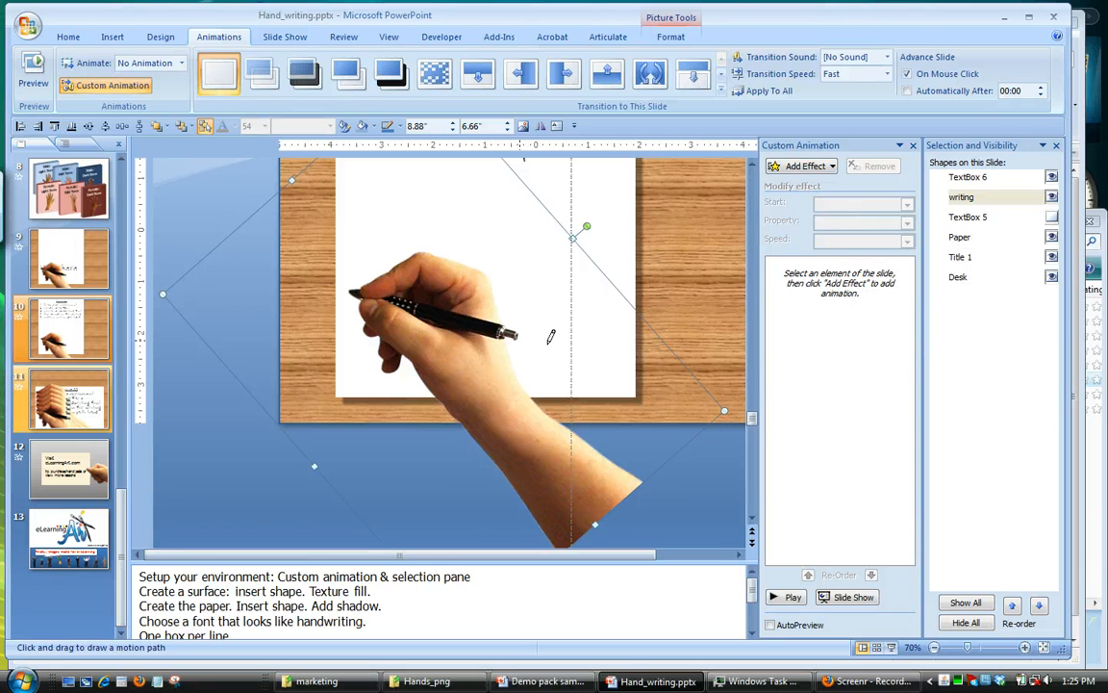
mouse_move(375, 305)
mouse_down()
mouse_move(434, 286)
mouse_move(581, 288)
mouse_up()
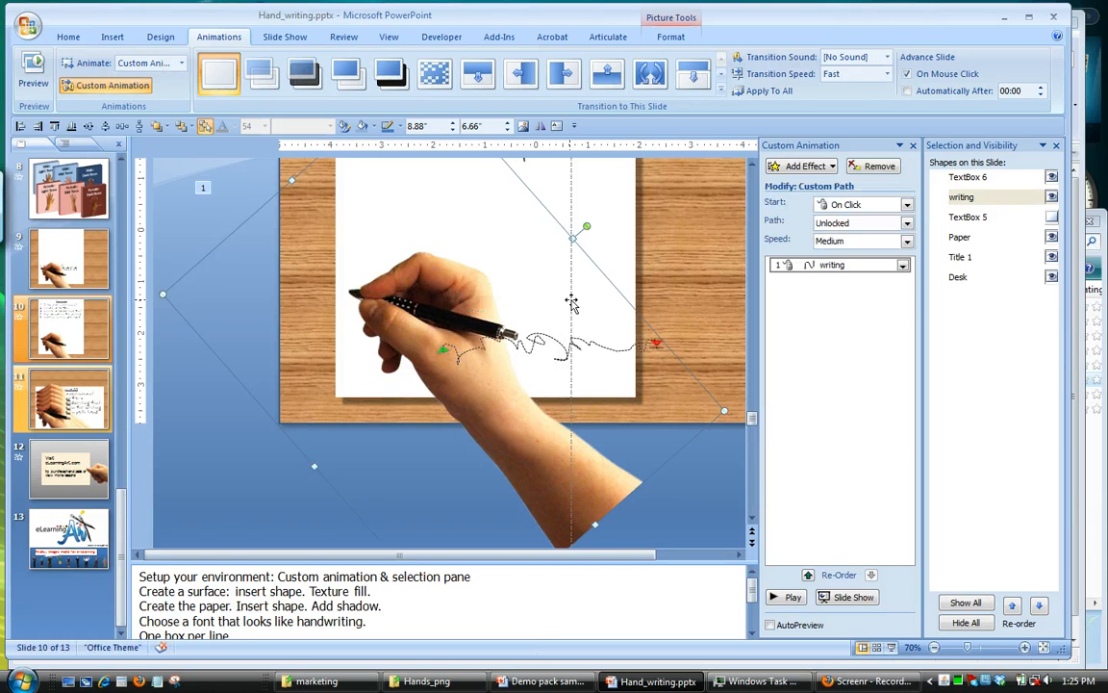
click(789, 597)
- Show the Write here text box, set the hand's motion path to Start With Previous, and preview both effects
click(1052, 218)
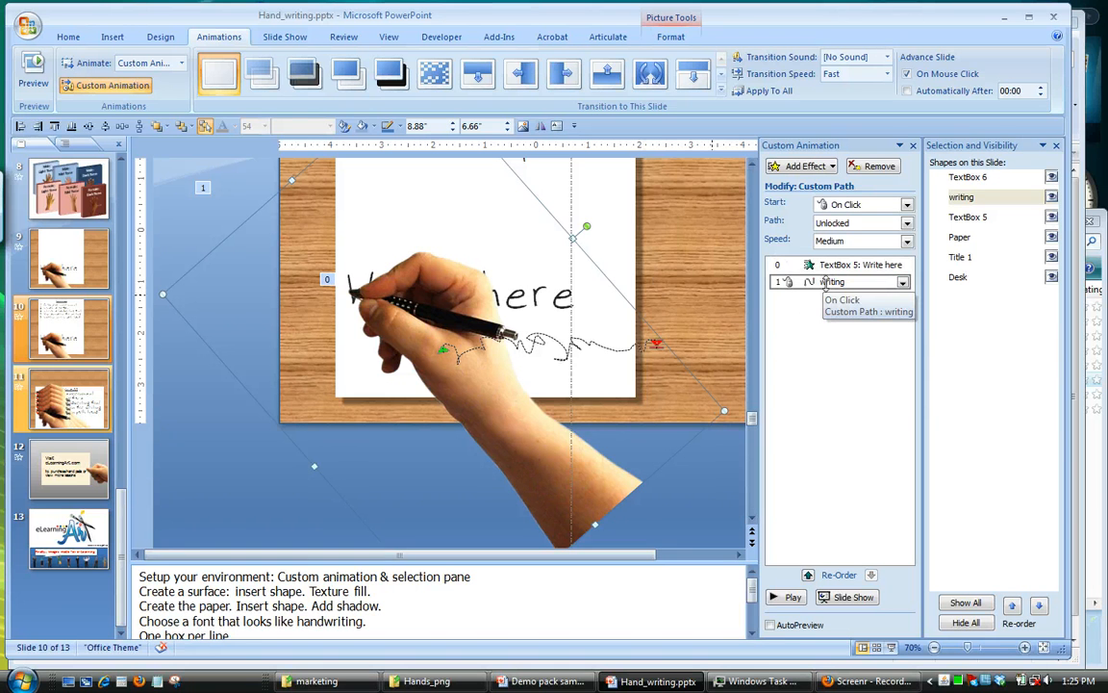
click(903, 282)
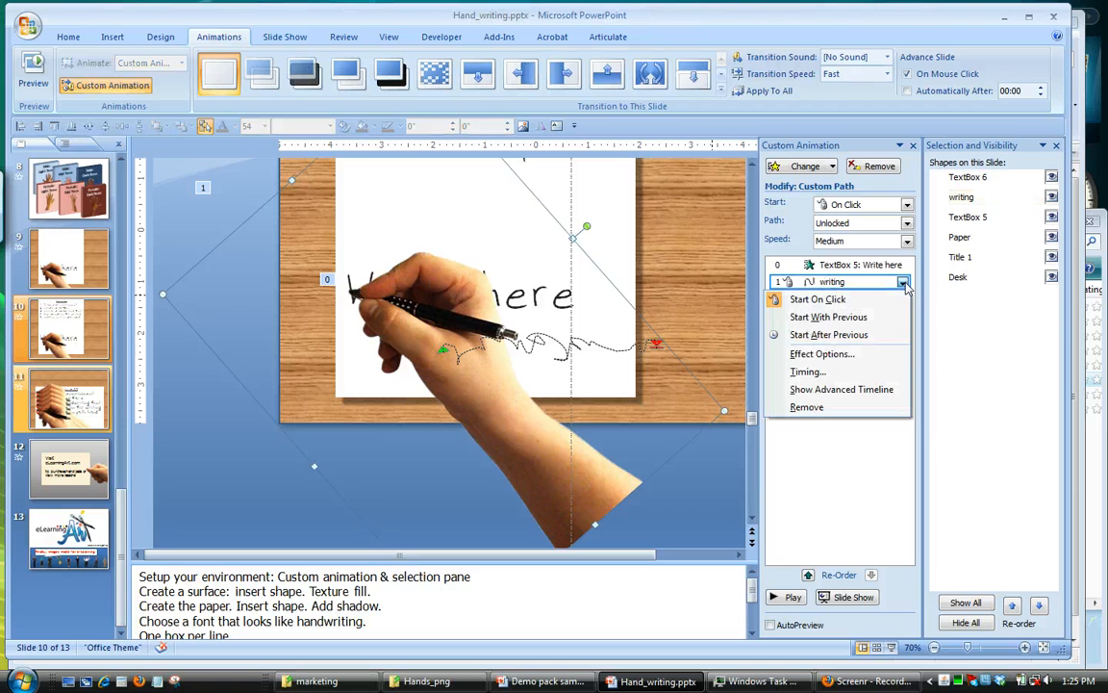
click(836, 316)
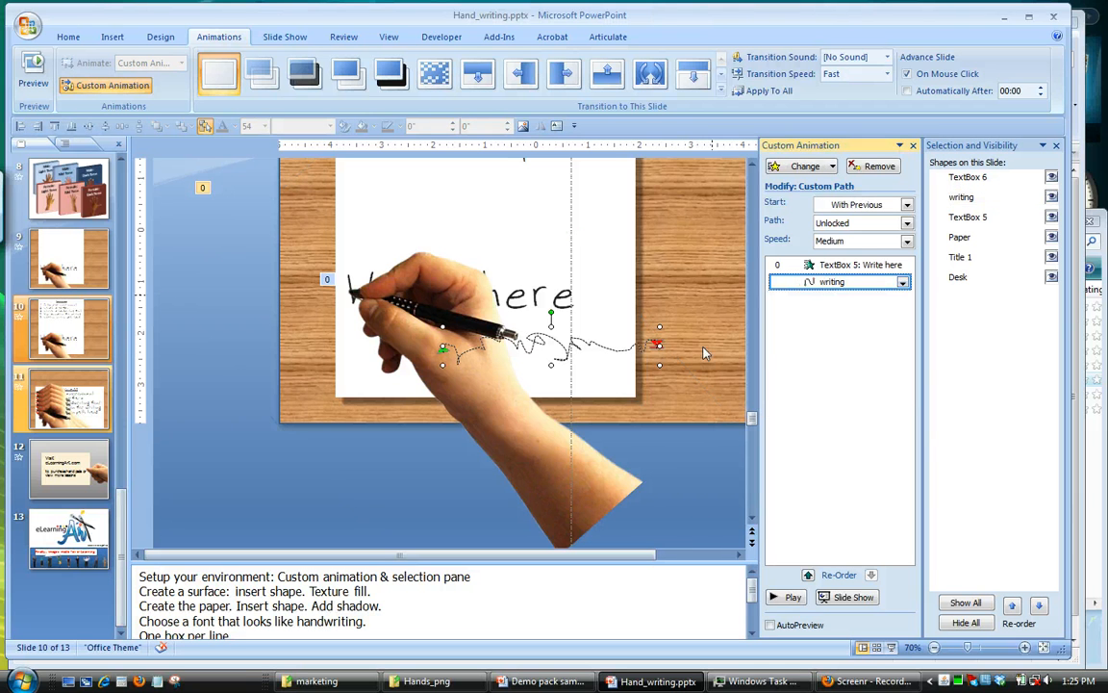
click(784, 598)
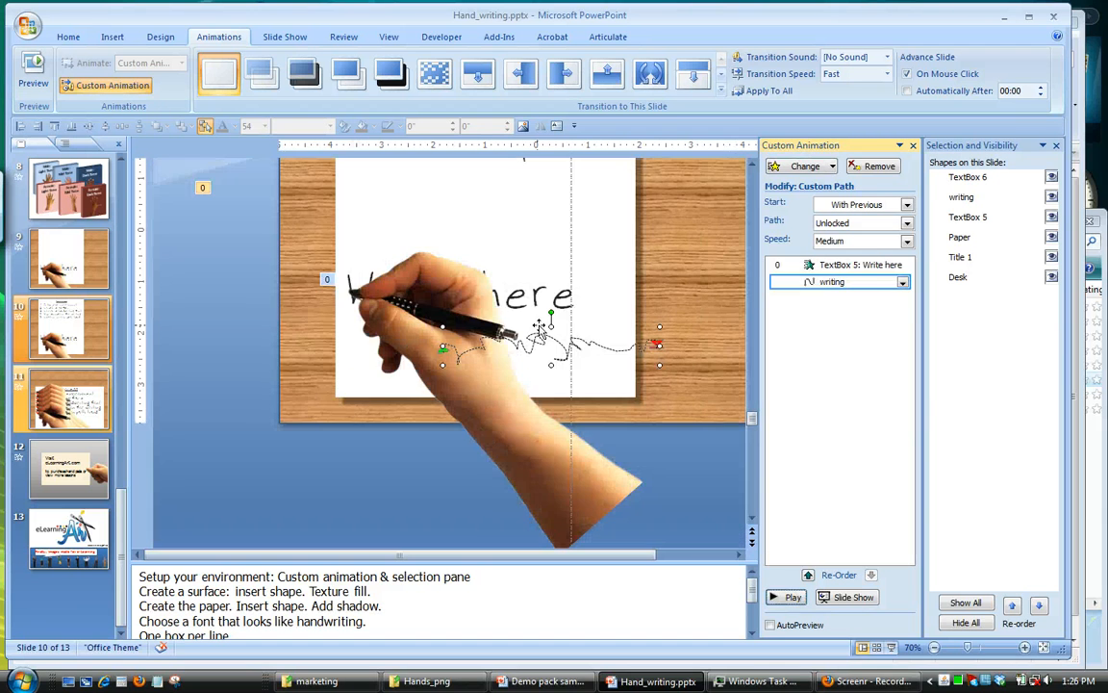
- Move the Write here text box in front of the hand picture in the stacking order and preview the animation
click(502, 264)
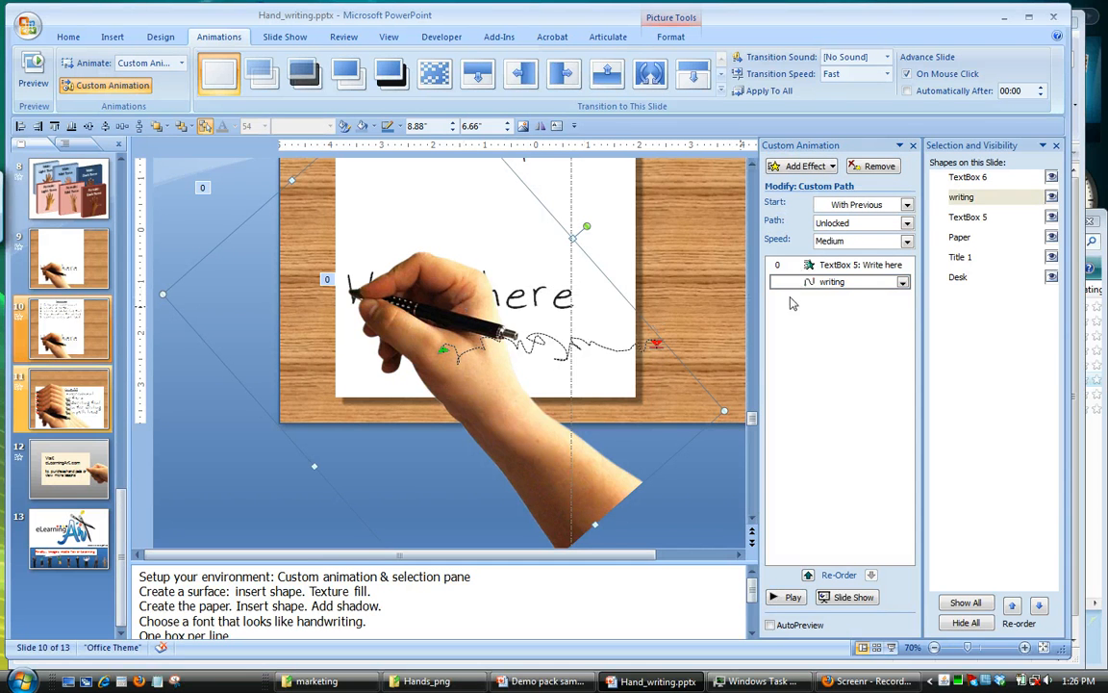
click(1000, 218)
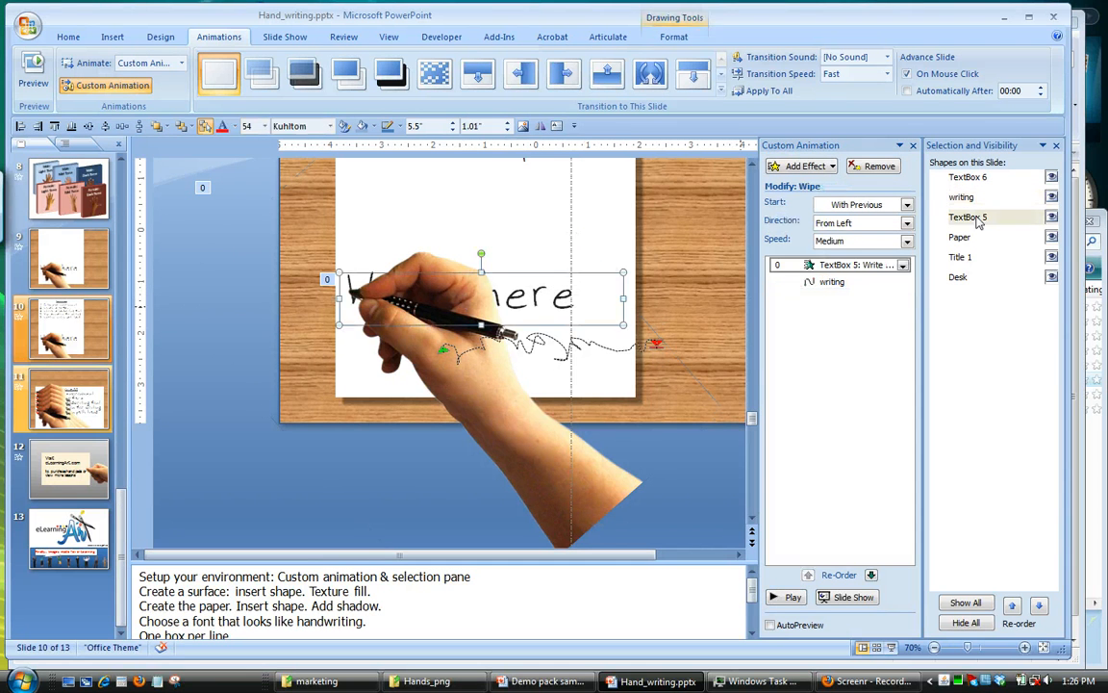
click(1015, 605)
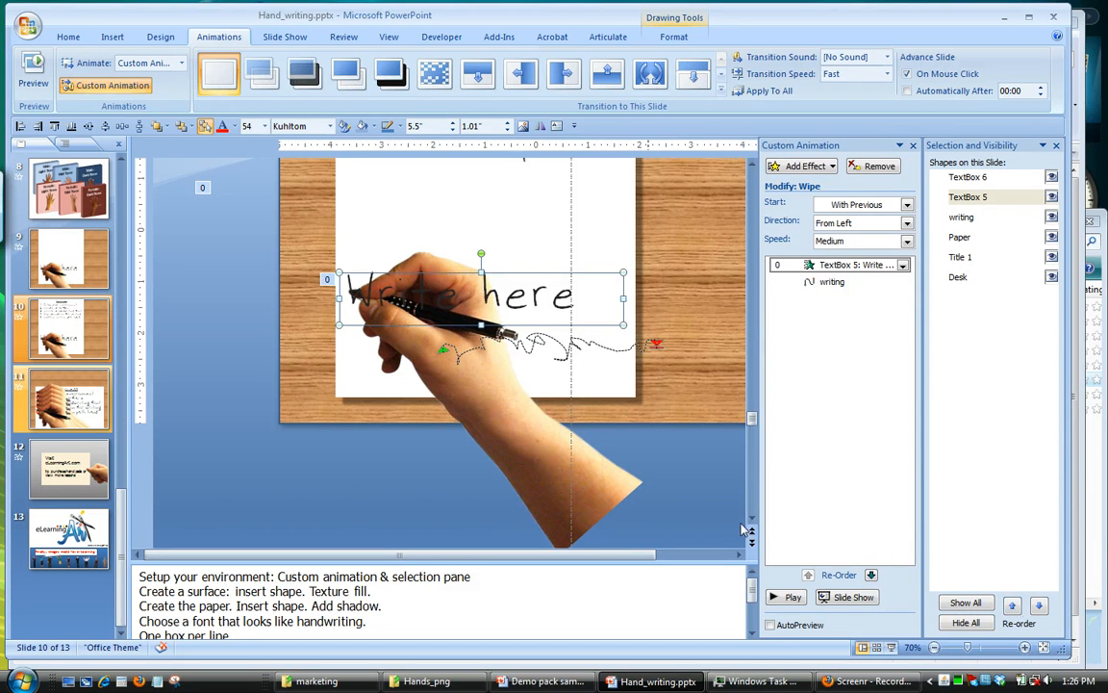
click(787, 597)
- Open the speed choices for the Write here text box's Wipe effect
click(853, 243)
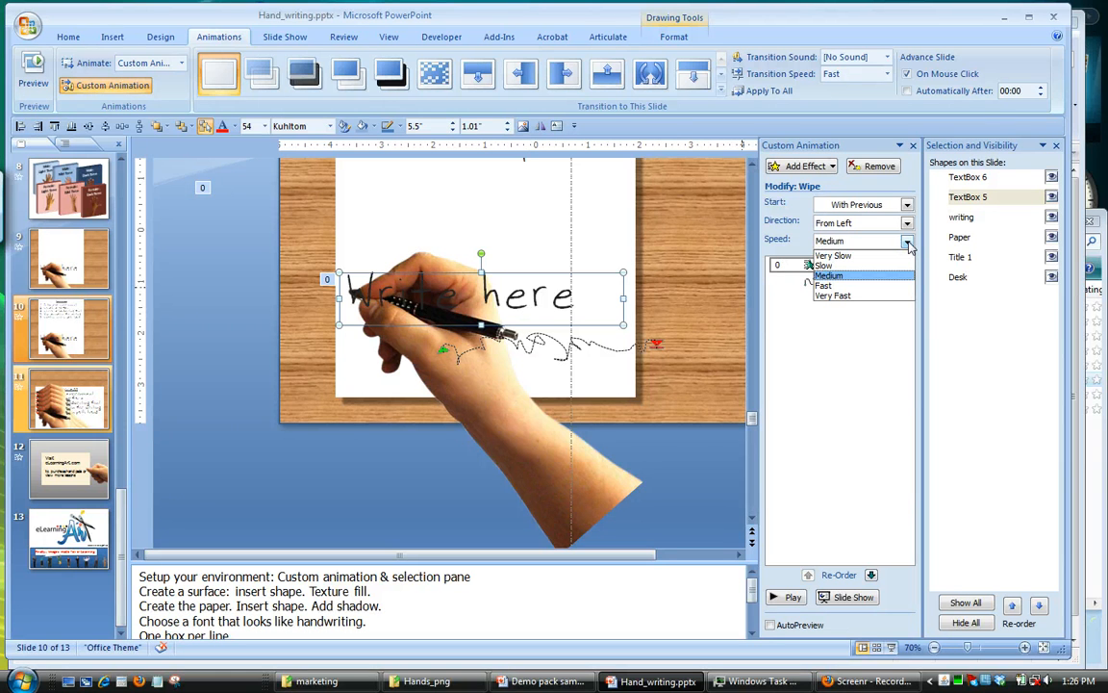